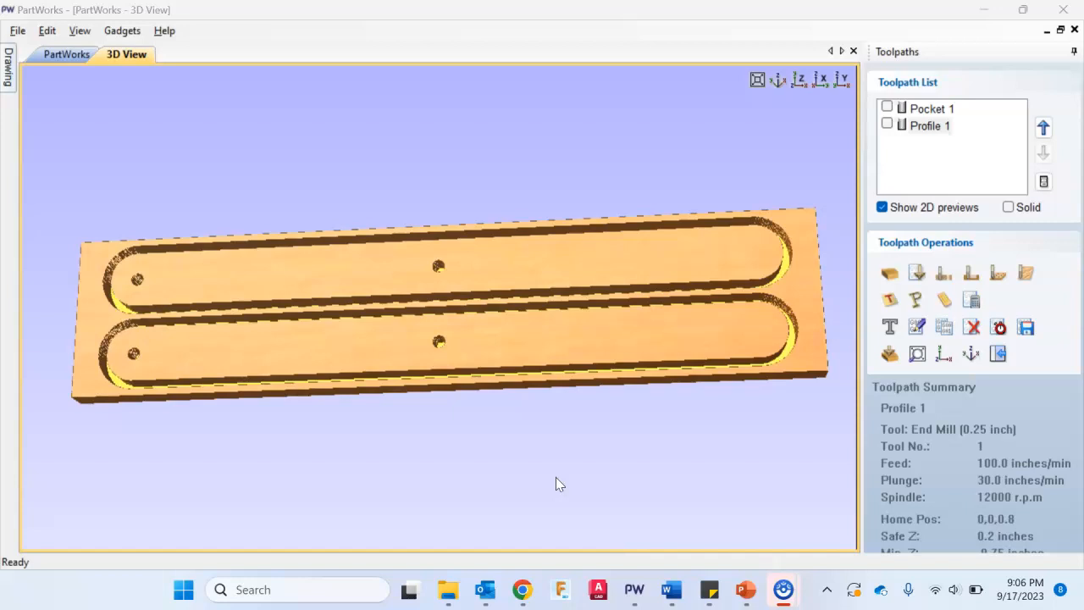
Start saving the project under a new name and choose the Materials and Tech 2 folder in Documents
click(17, 31)
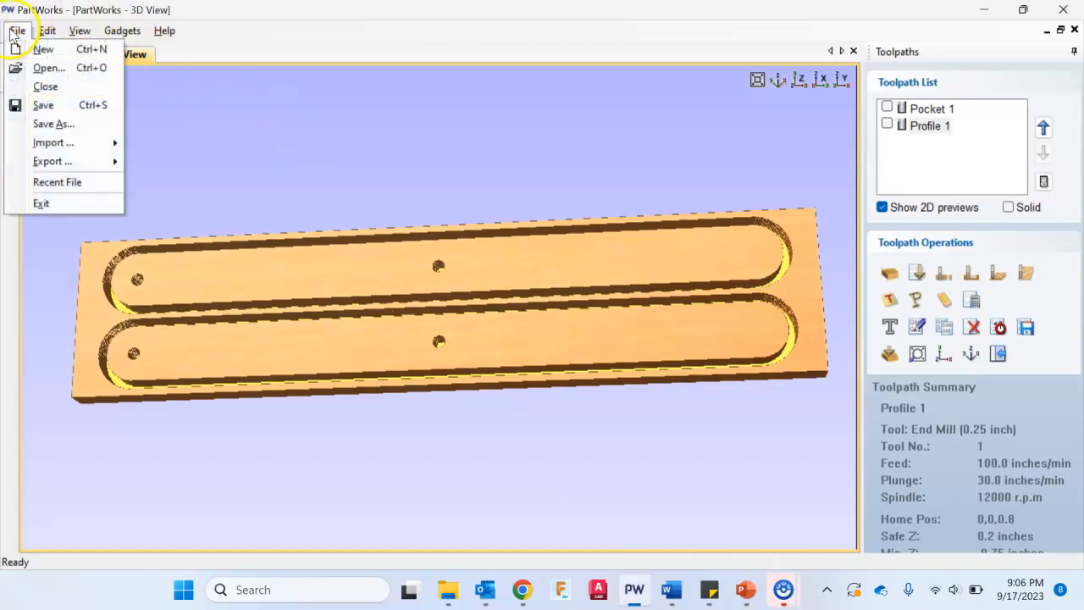
click(47, 123)
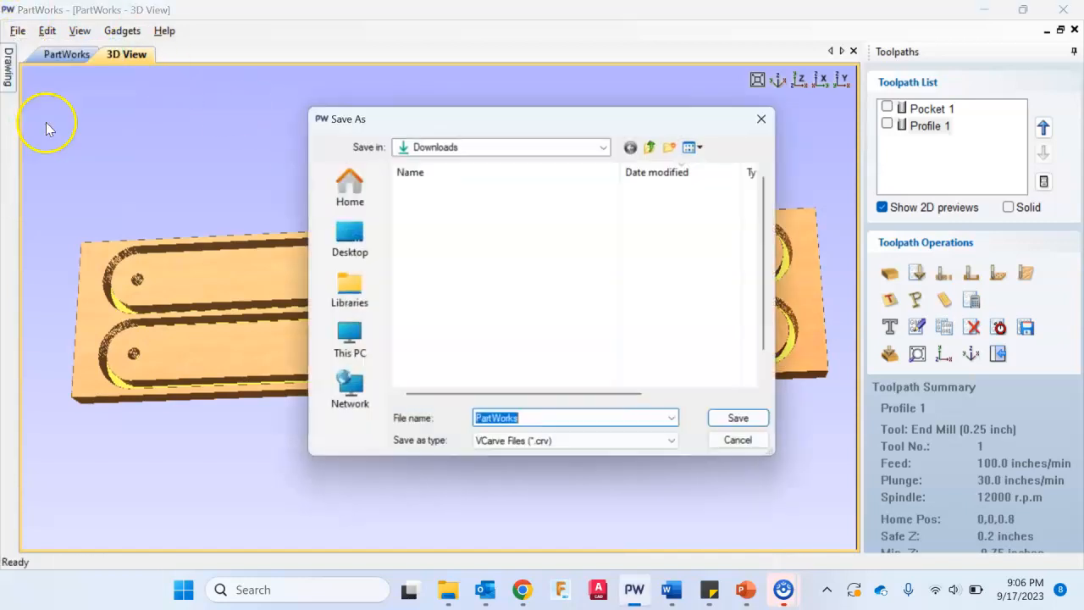
click(537, 146)
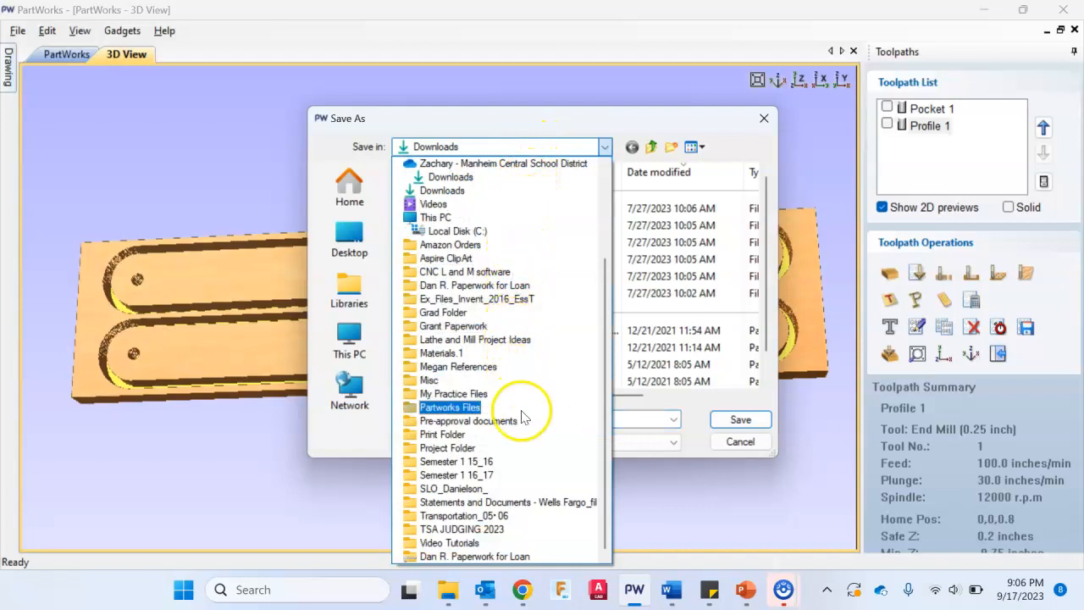
scroll(528, 407, up, 3)
scroll(526, 312, down, 1)
scroll(527, 313, up, 1)
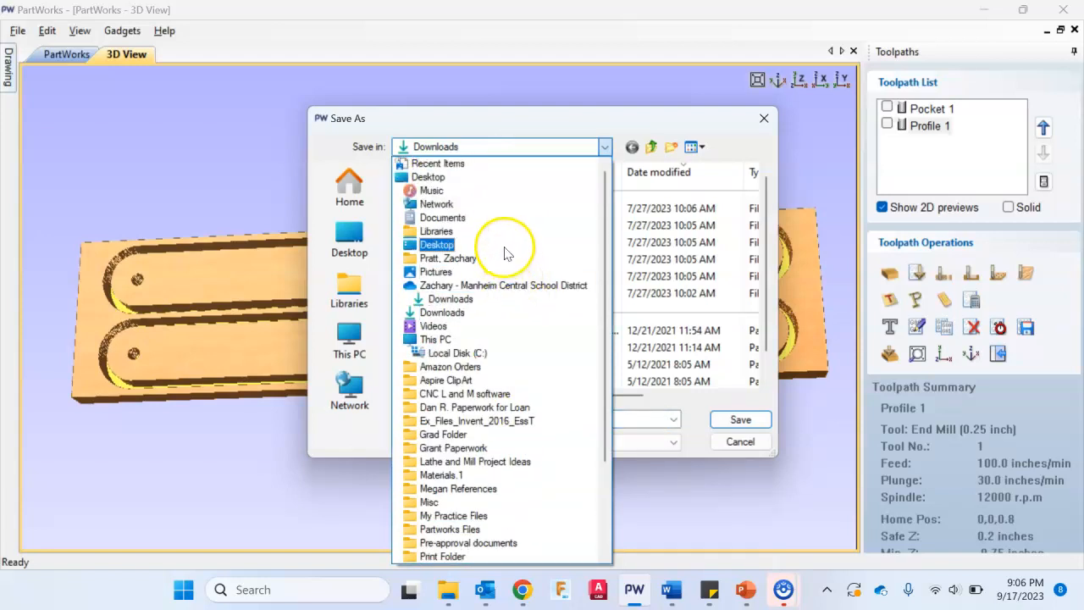
click(508, 218)
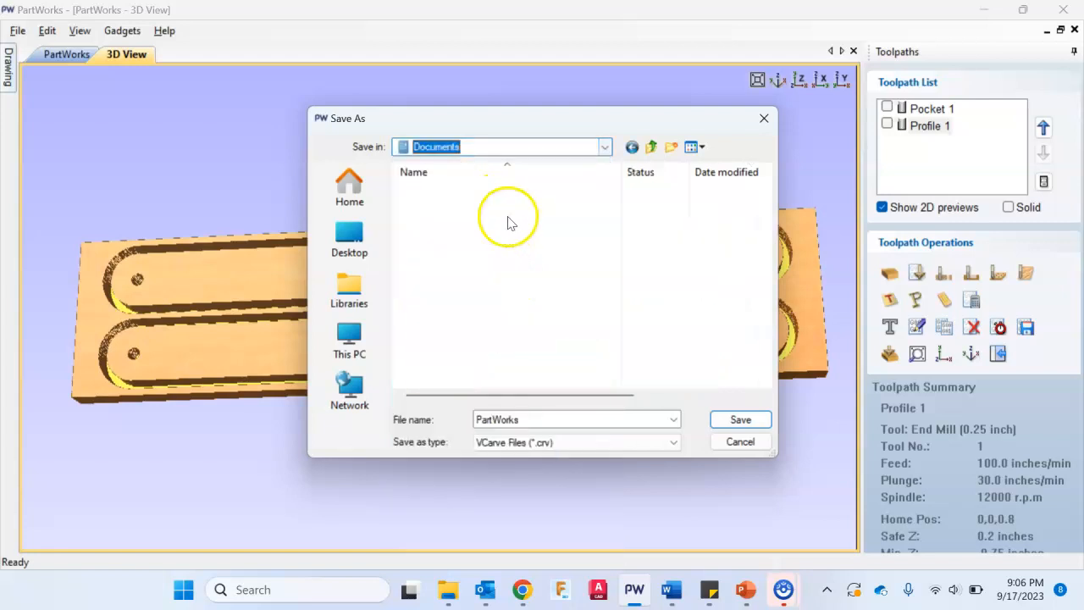
scroll(520, 230, down, 6)
click(519, 305)
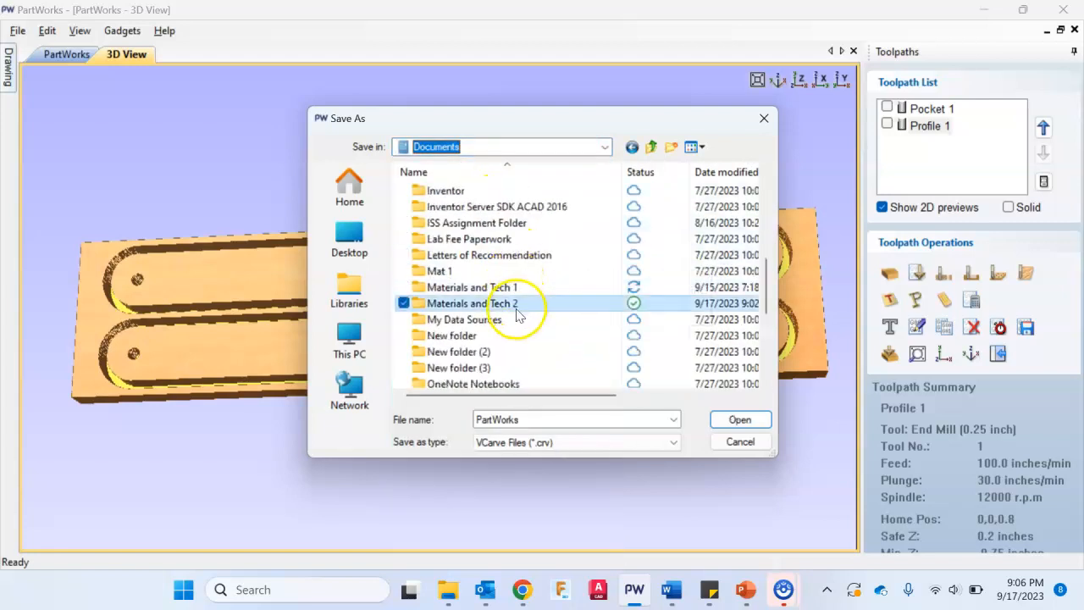
double_click(519, 305)
Name the project file "Folding Table Leg File" and save it as a VCarve file
double_click(530, 419)
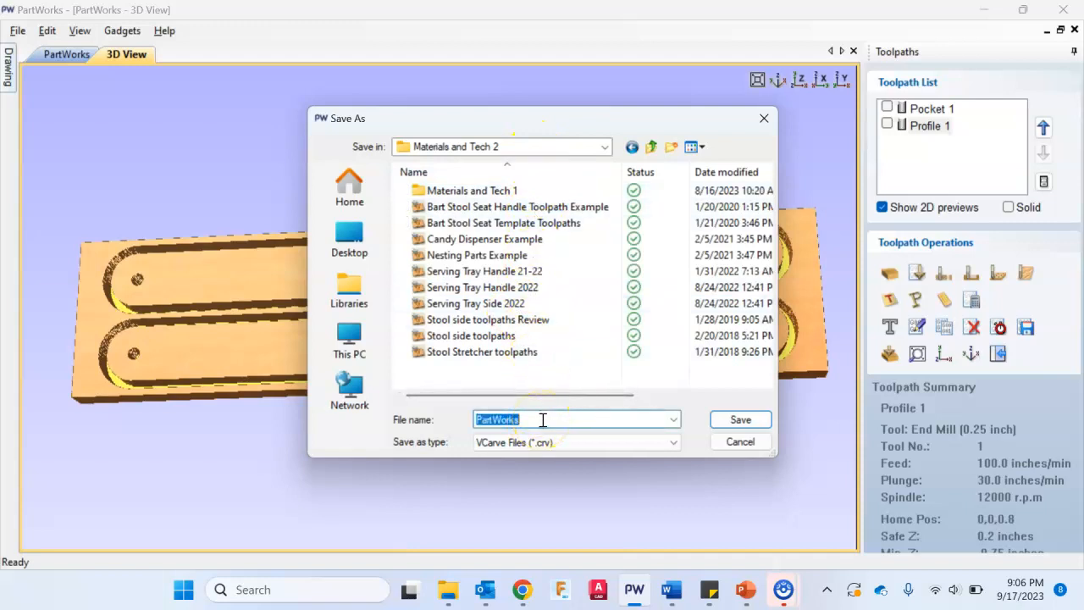
text(Folding Ta)
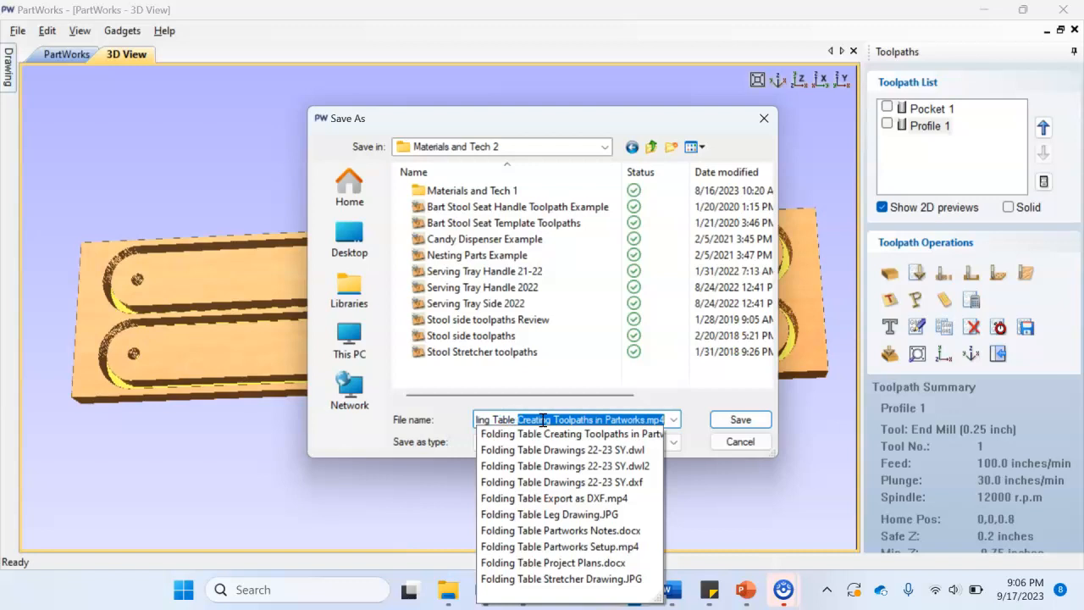
text(ble P)
key(BackSpace)
key(BackSpace)
text(P)
key(BackSpace)
key(BackSpace)
text(L)
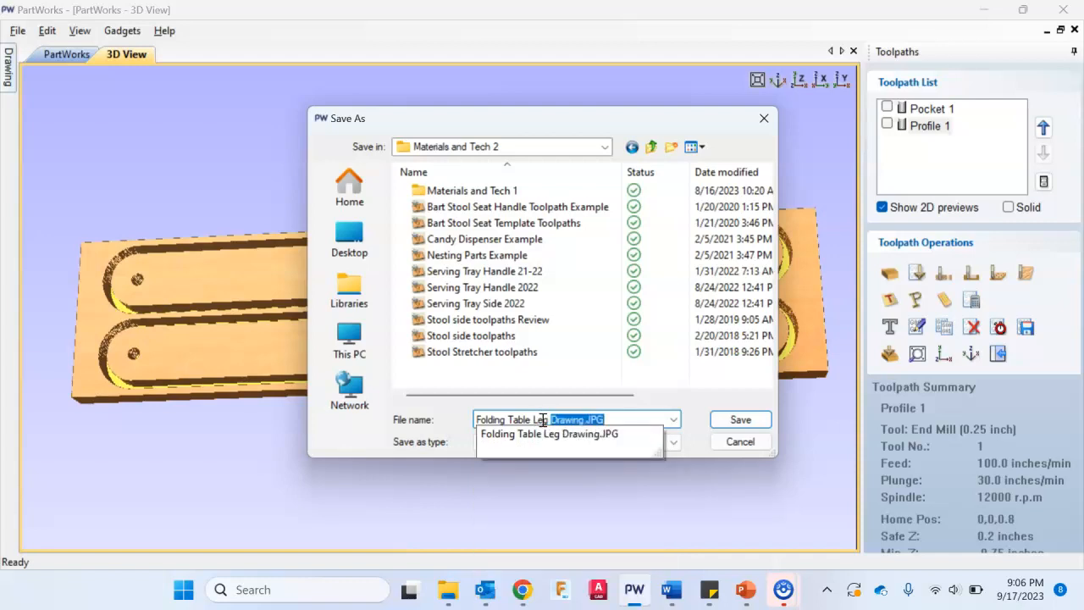
text(eg File)
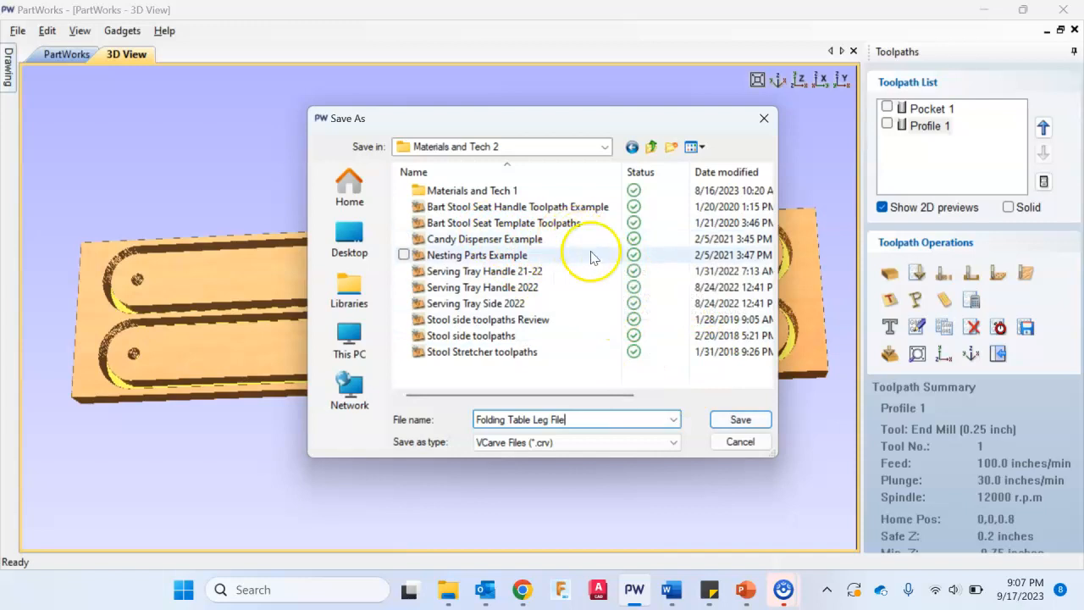
click(737, 420)
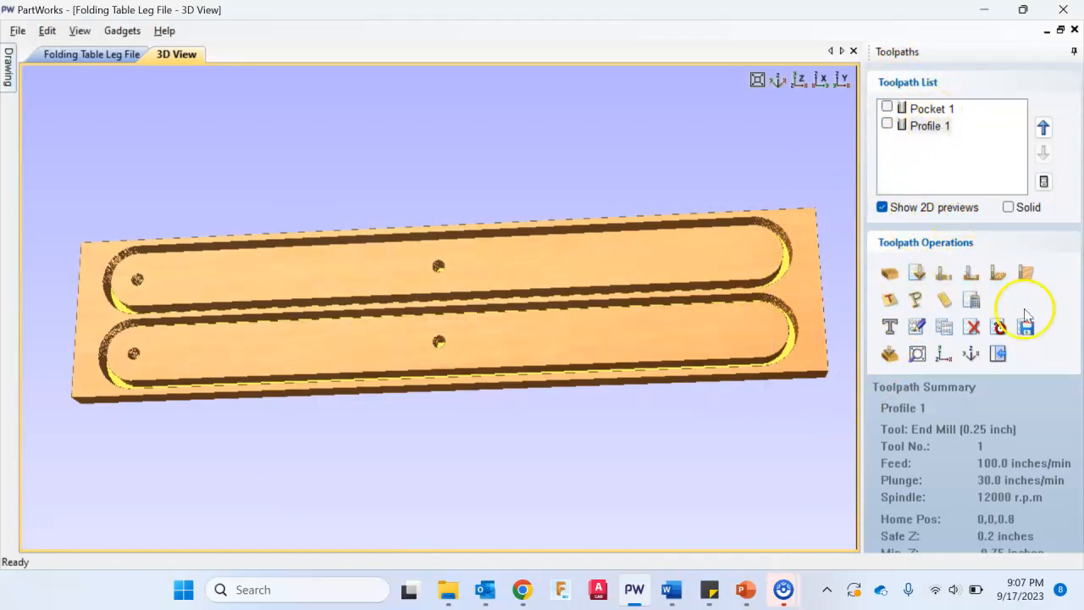
Make the Pocket 1 and Profile 1 toolpaths visible and set toolpath saving to output all visible toolpaths to one file
click(887, 108)
click(887, 123)
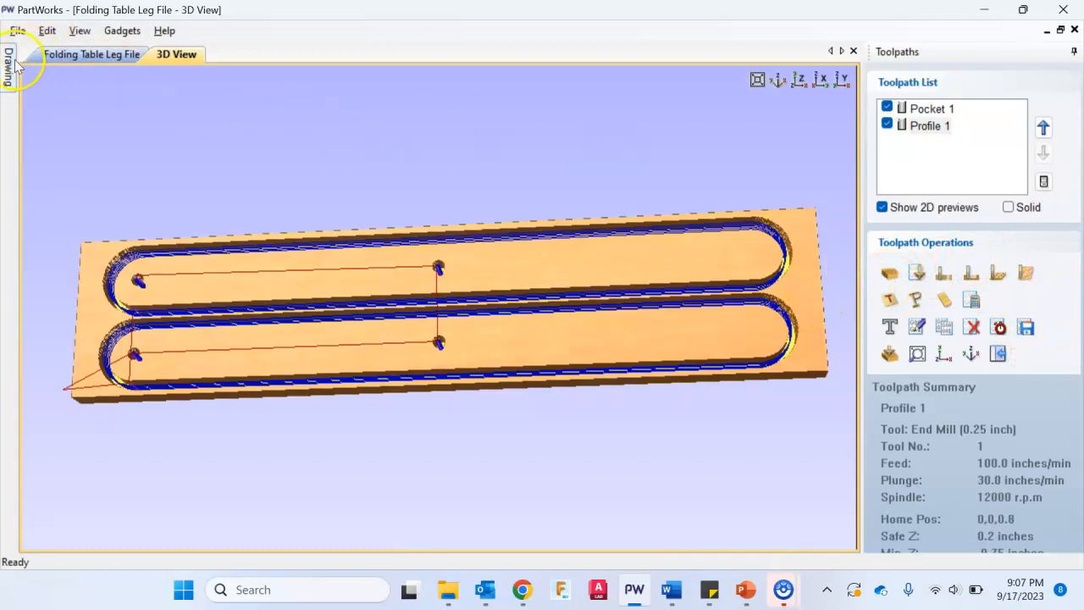
mouse_move(10, 61)
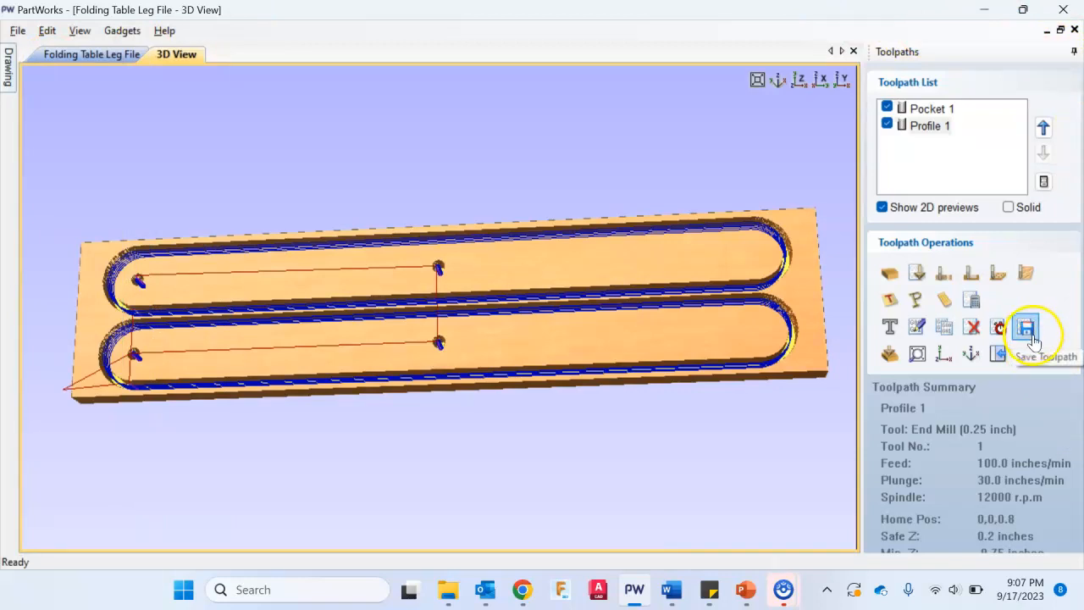
click(1031, 334)
click(1028, 331)
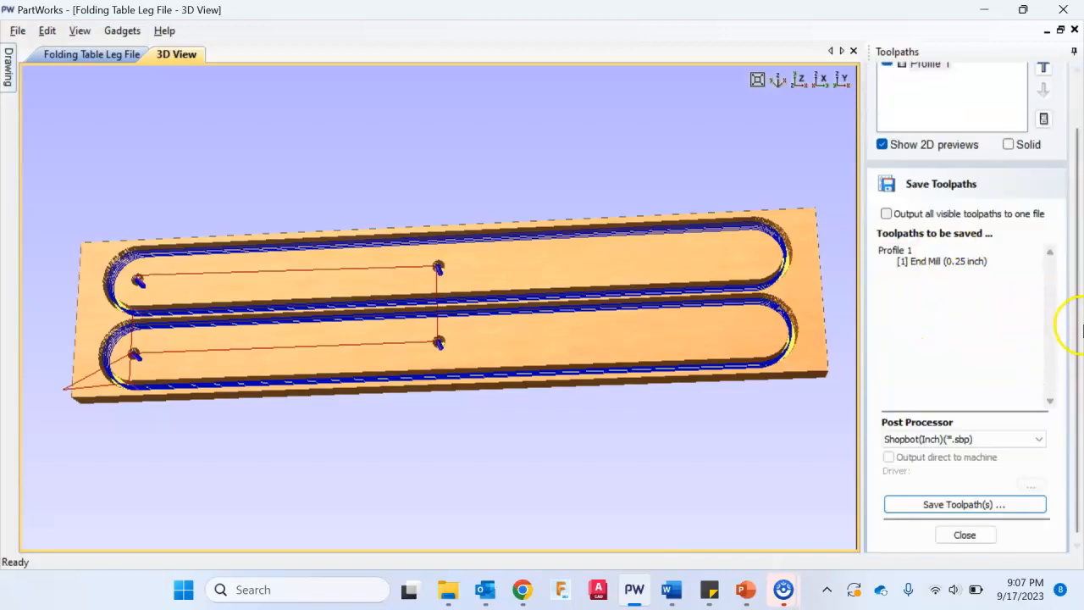
scroll(873, 282, up, 1)
scroll(872, 283, up, 1)
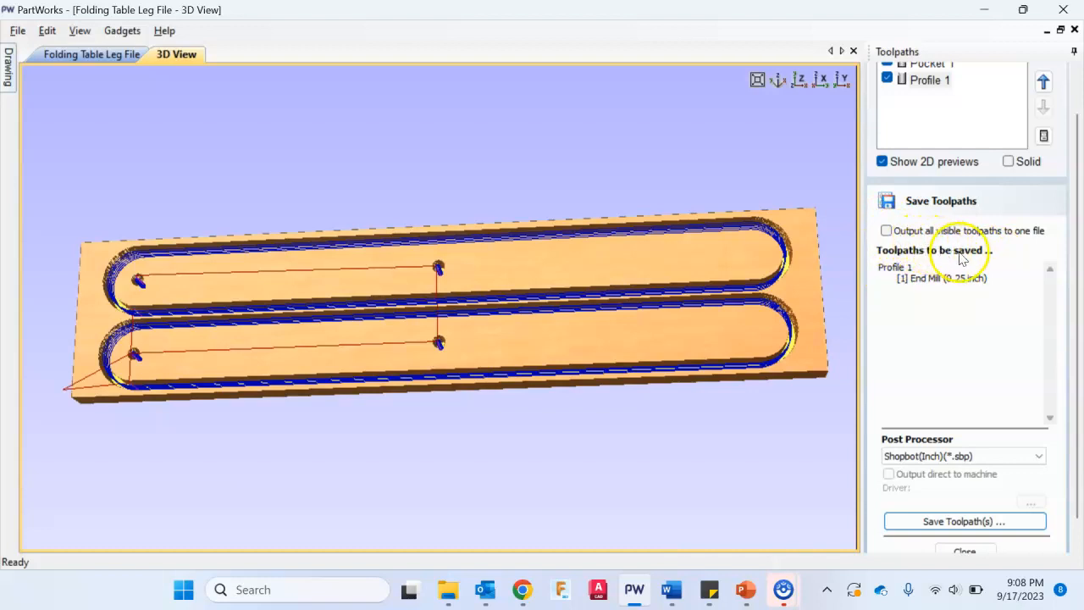
click(887, 232)
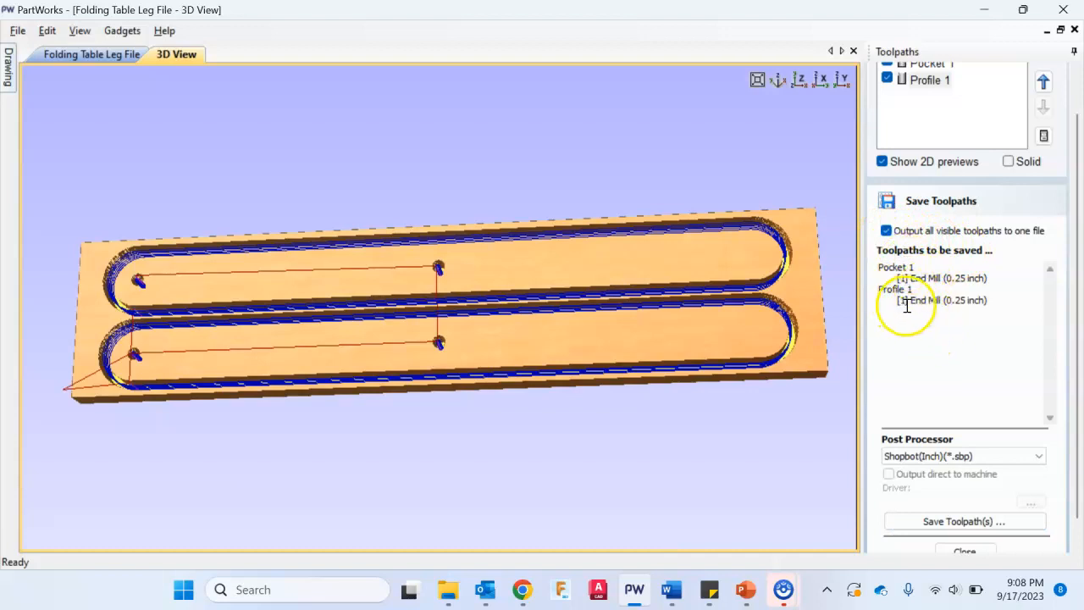
Set the post processor for the saved toolpaths to Shopbot(Inch)(*.sbp)
drag(1077, 253, 1074, 212)
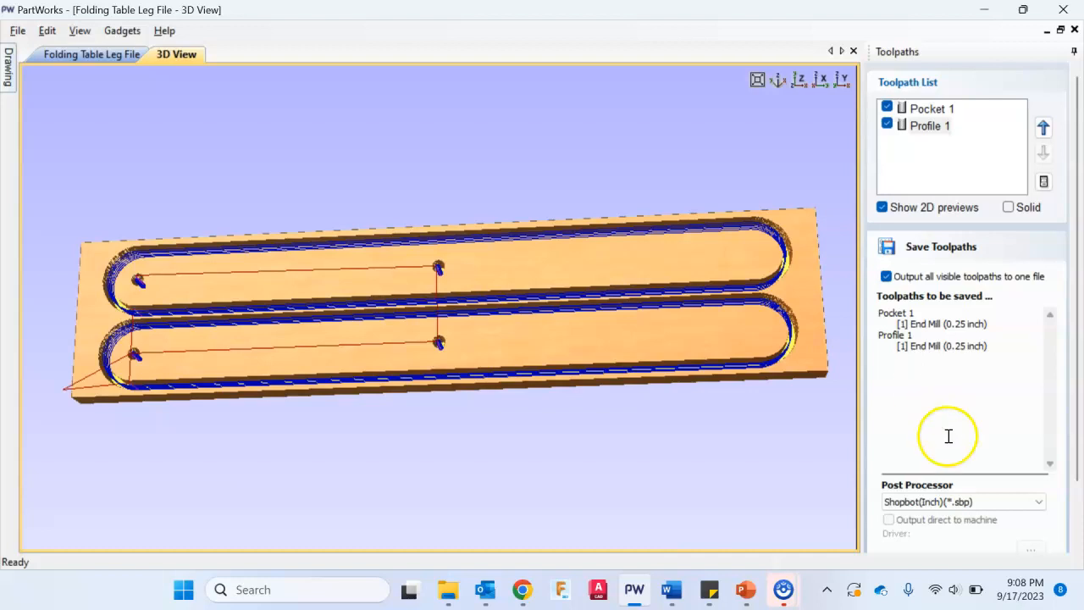
scroll(994, 511, down, 1)
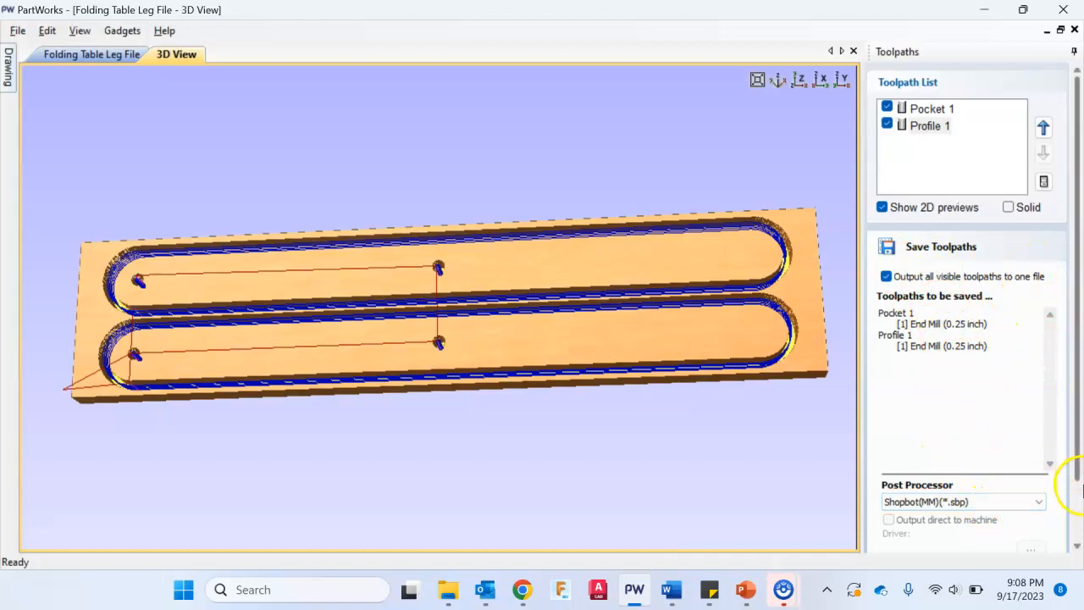
scroll(1069, 509, down, 2)
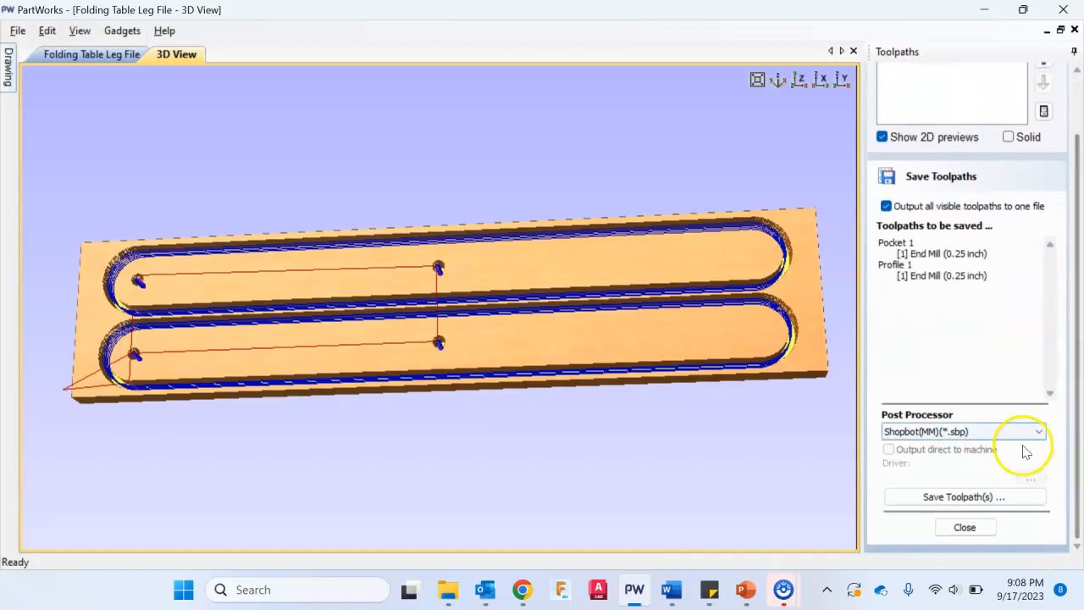
click(947, 430)
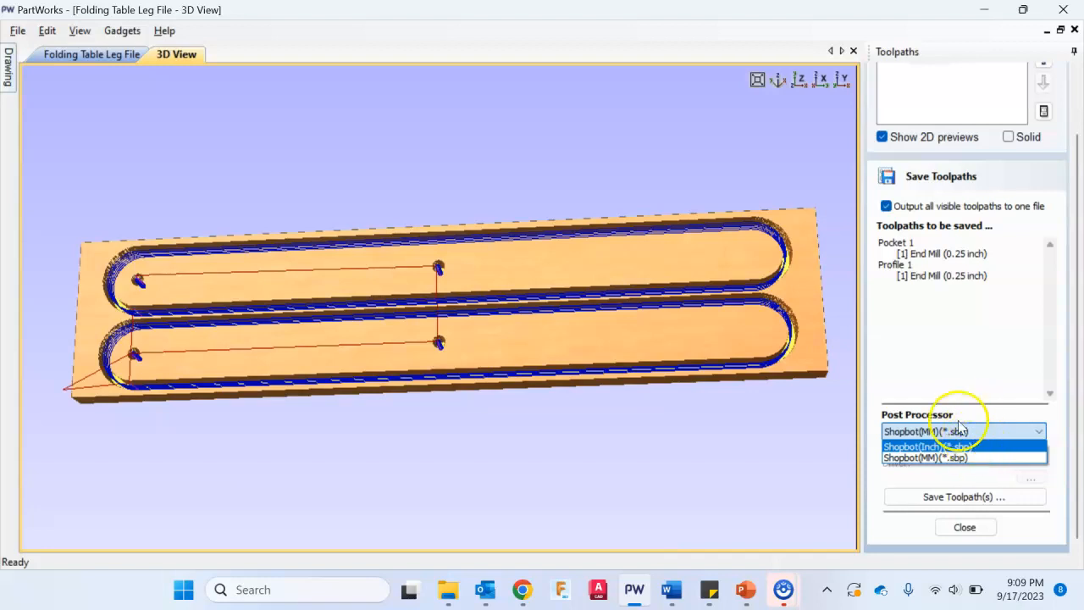
click(951, 447)
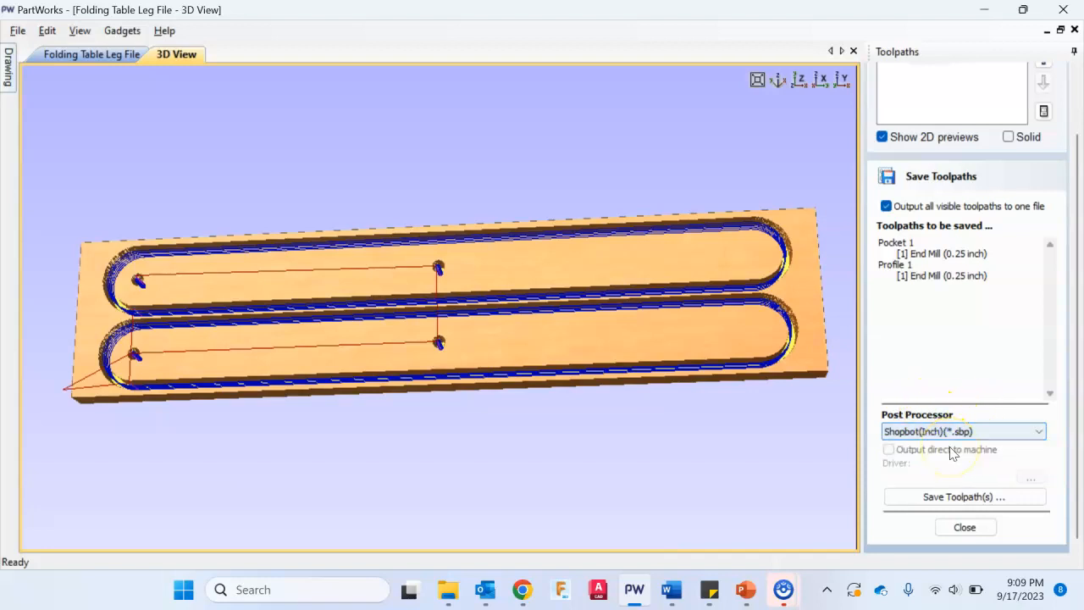
Start saving the combined toolpaths, using Materials and Tech 2 as the destination folder
click(964, 498)
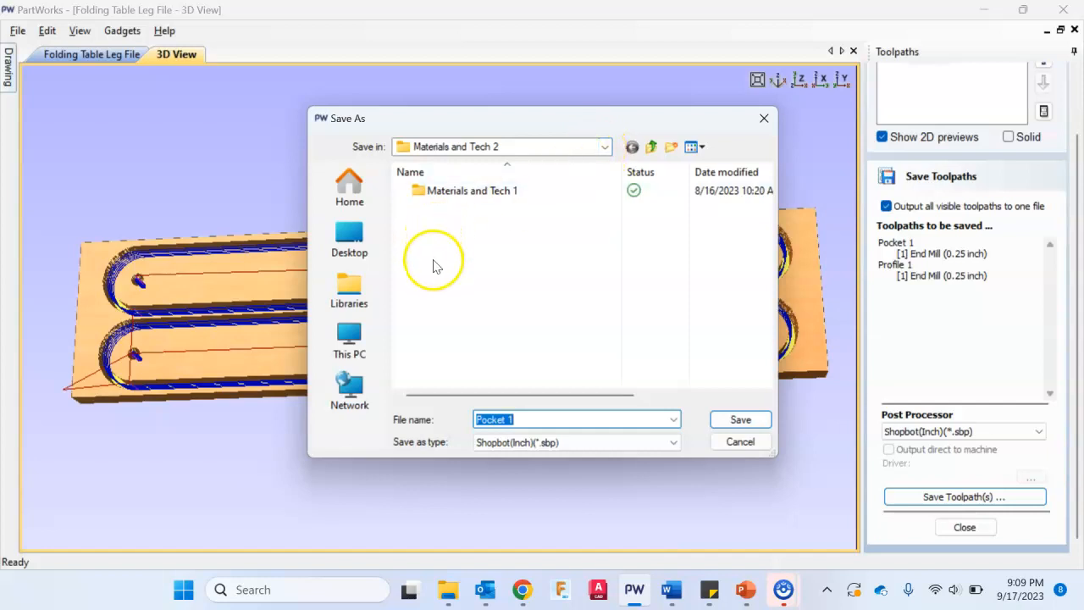
click(582, 133)
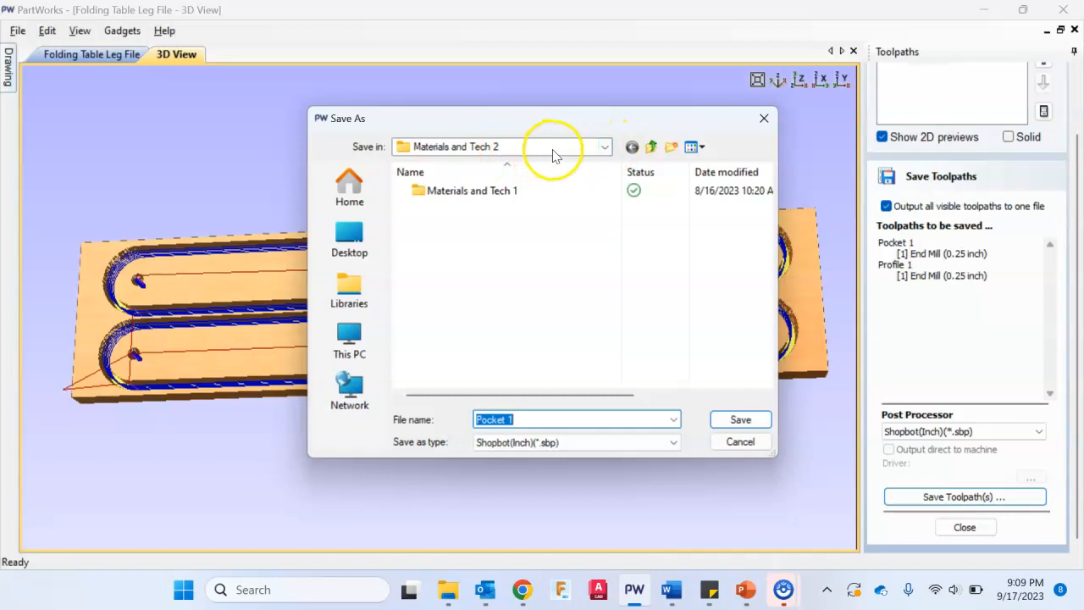
click(605, 148)
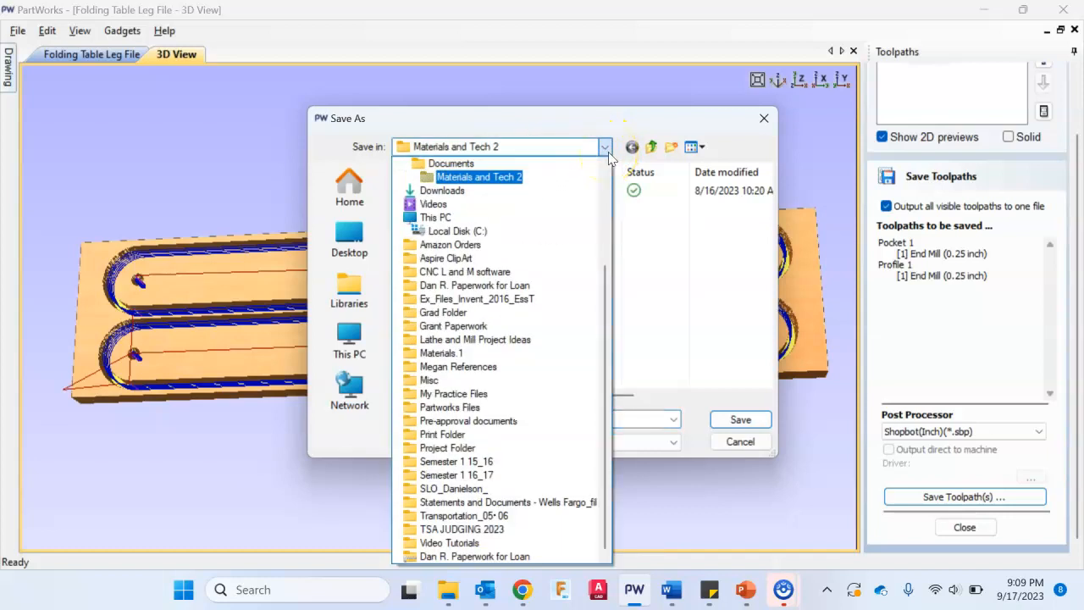
click(678, 298)
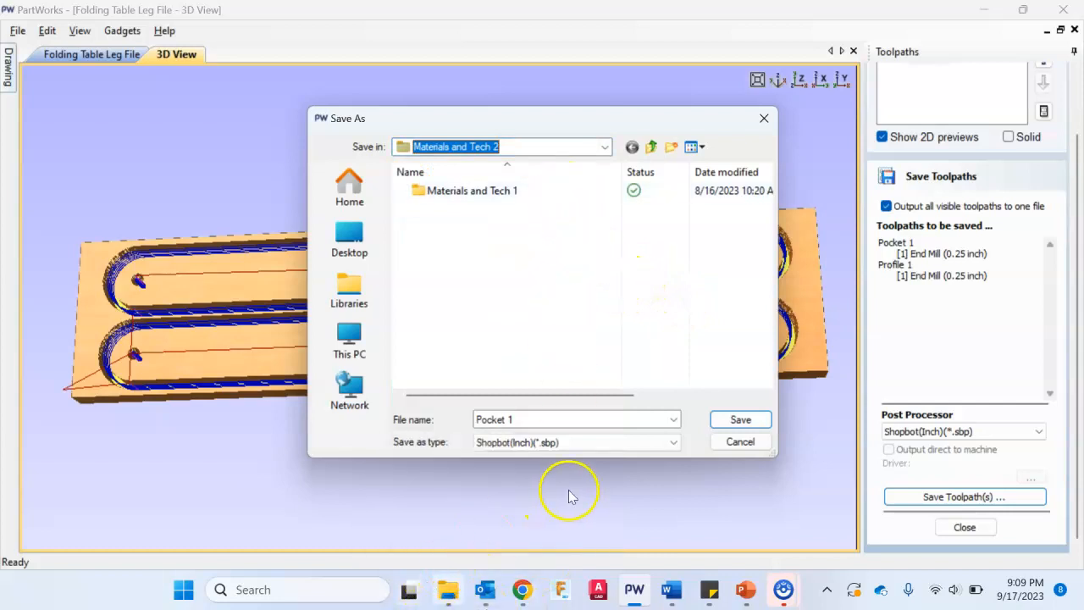
Name the toolpath file with the student's surname followed by "Folding Table Legs Endmill (.25)"
click(542, 418)
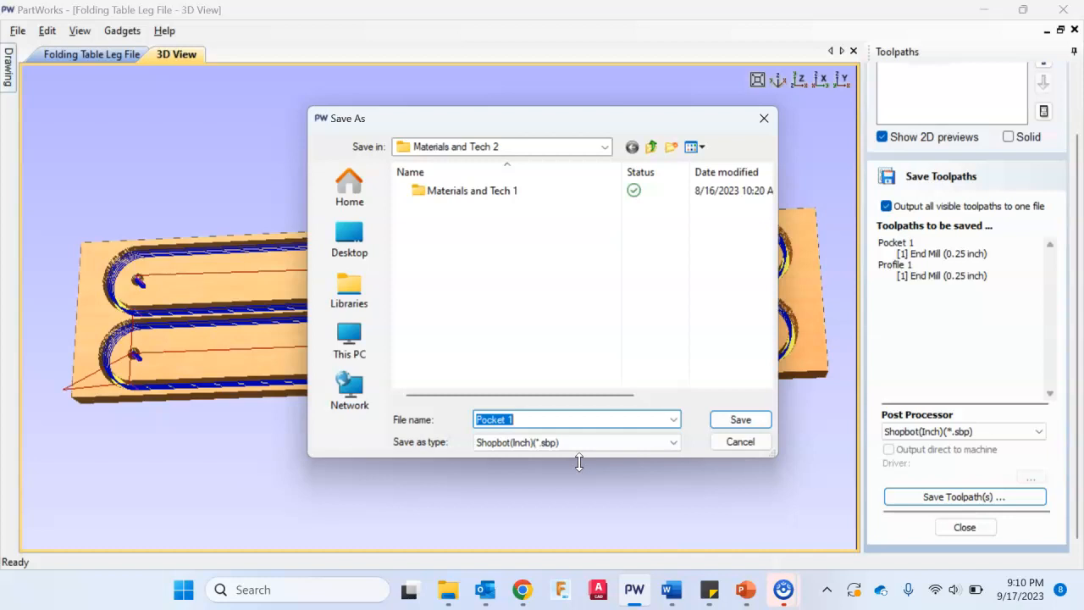
text(Prat)
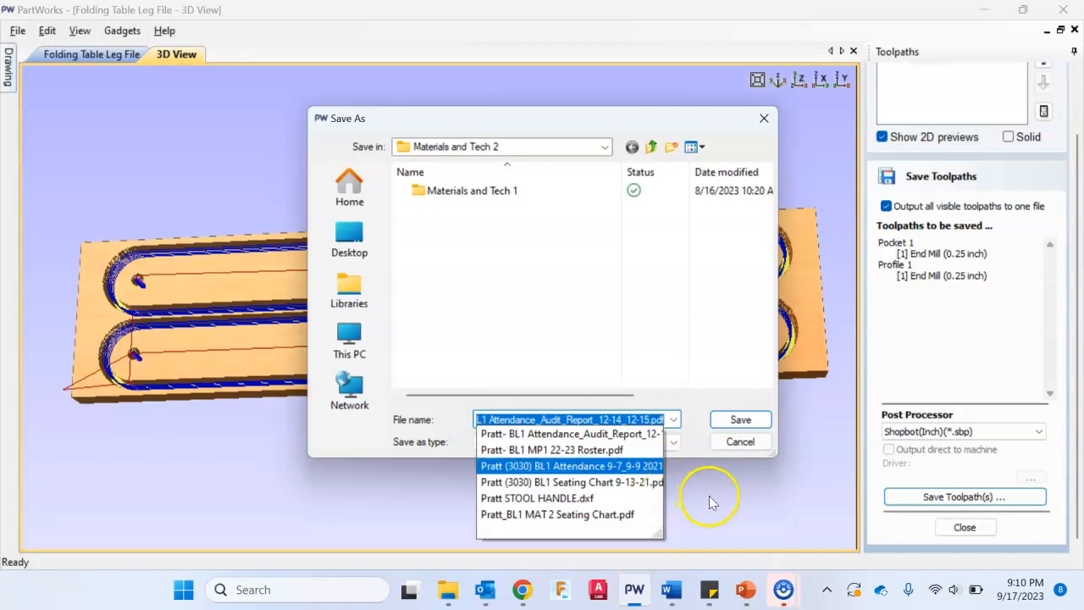
click(613, 447)
text(Pratt (3030) BL1 Attendance 9-7_9-9 2021)
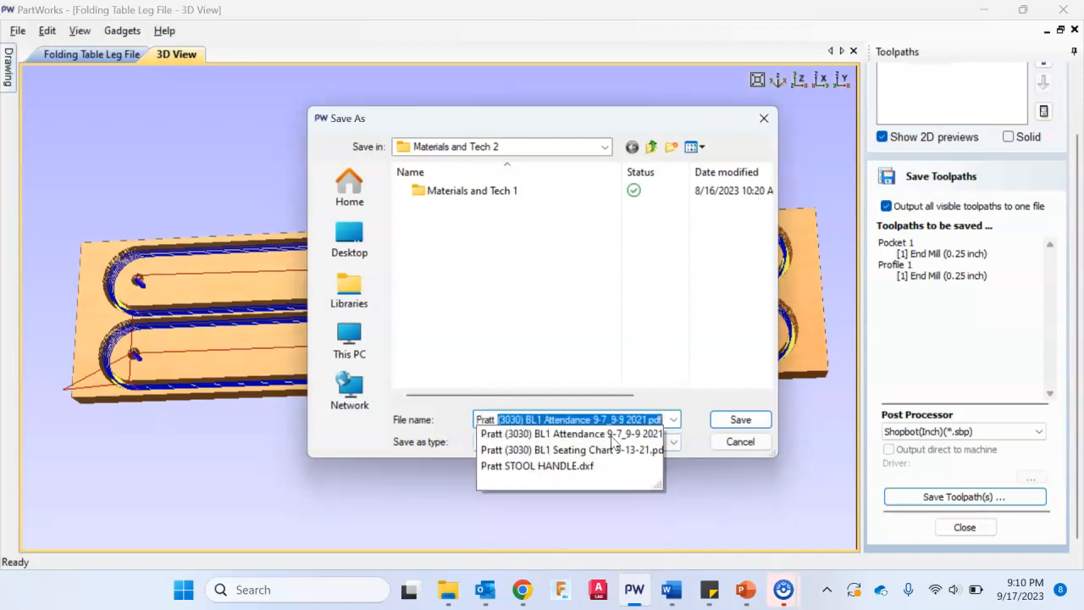
click(713, 516)
key(BackSpace)
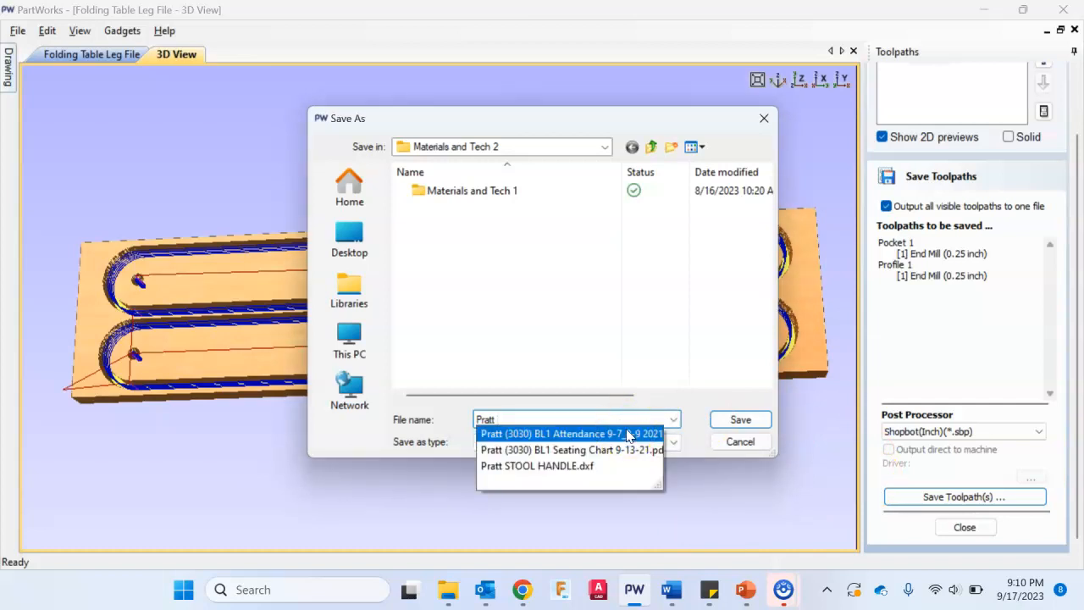
text(Folding T)
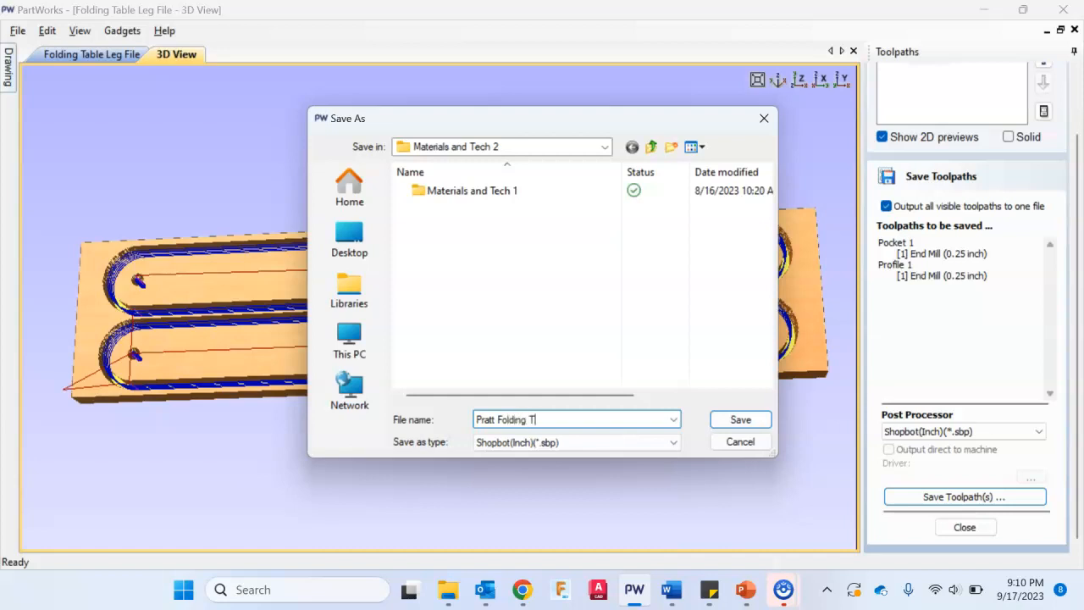
text(able Legs)
text(Endmill (.25))
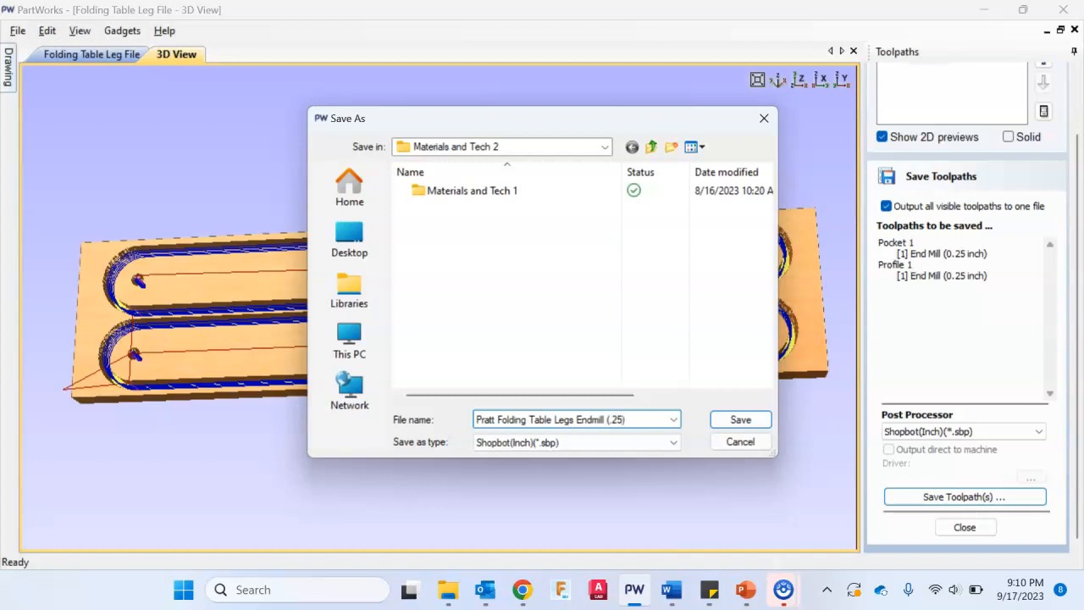